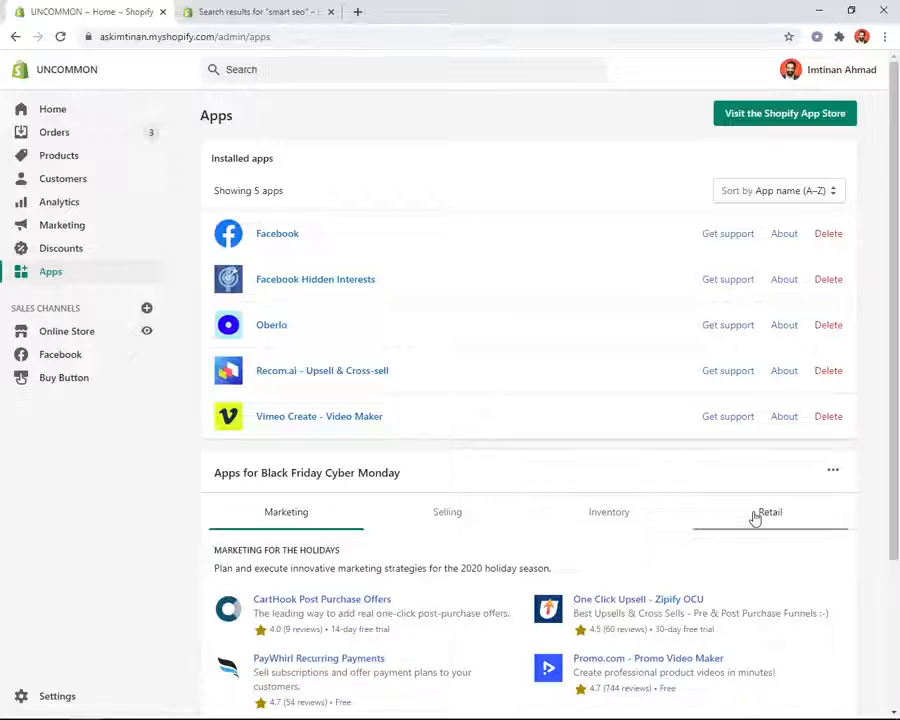
Step: Open the Smart SEO app listing by Sherpas Design from the Shopify App Store search results
click(232, 9)
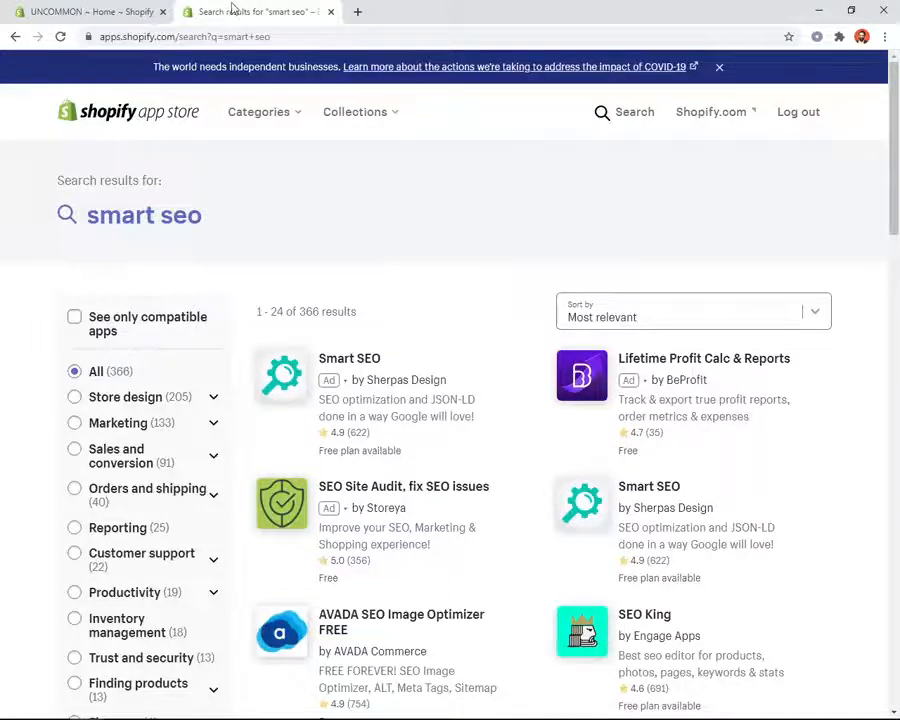
scroll(273, 196, down, 1)
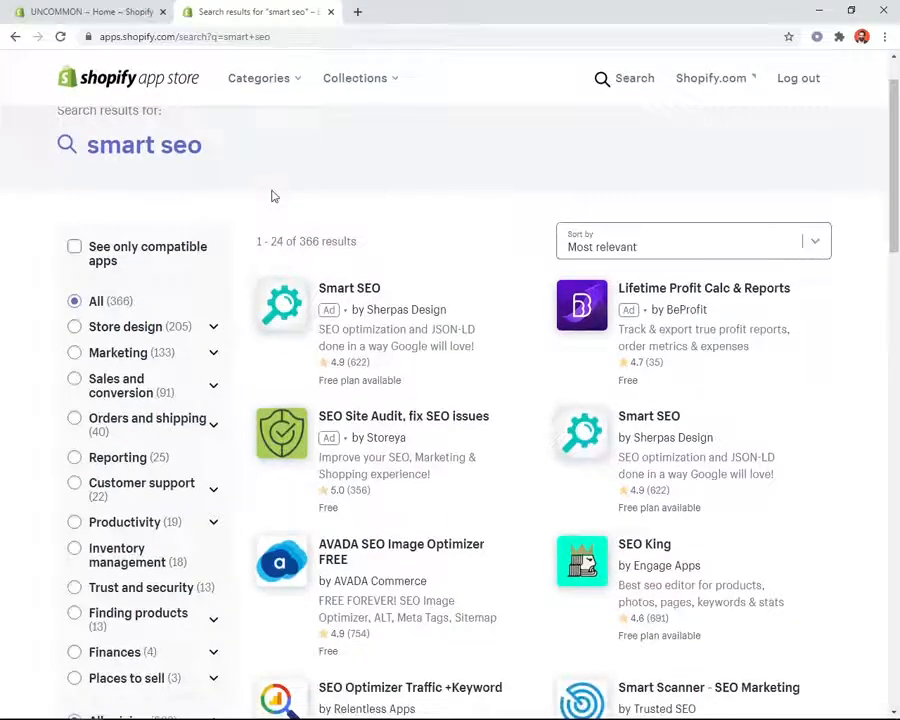
click(603, 438)
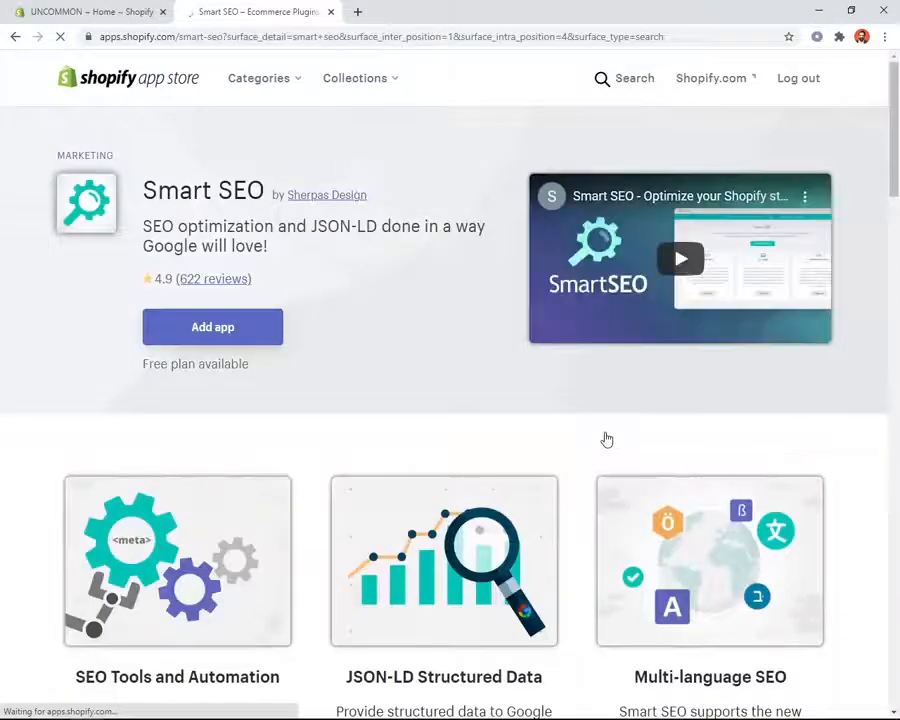
Step: Review the Smart SEO listing's features and compare what its Free and Pro plans include
scroll(195, 335, down, 2)
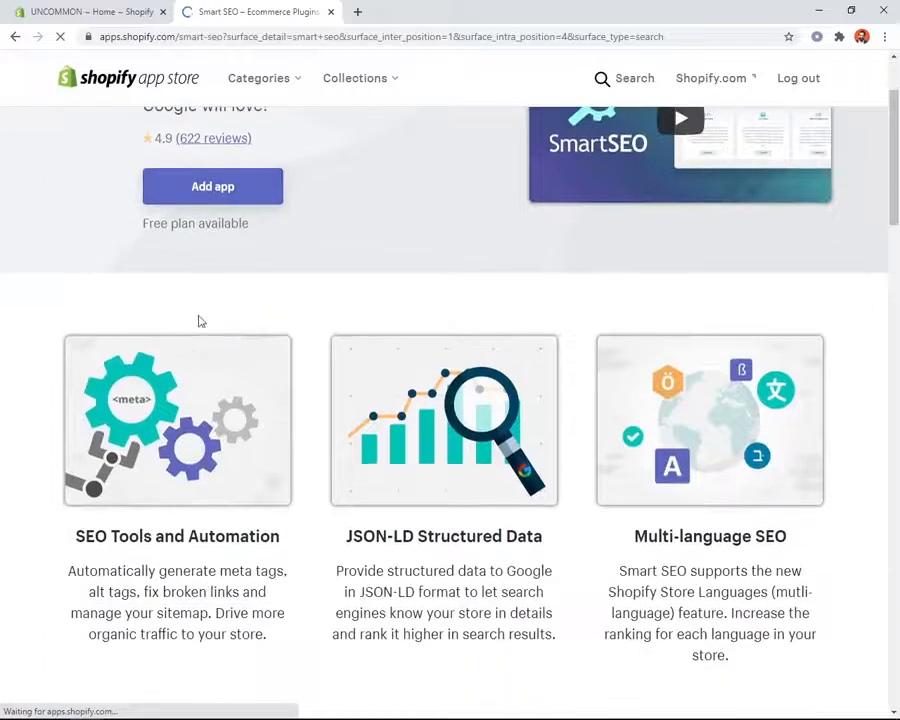
scroll(197, 298, down, 15)
scroll(197, 298, up, 4)
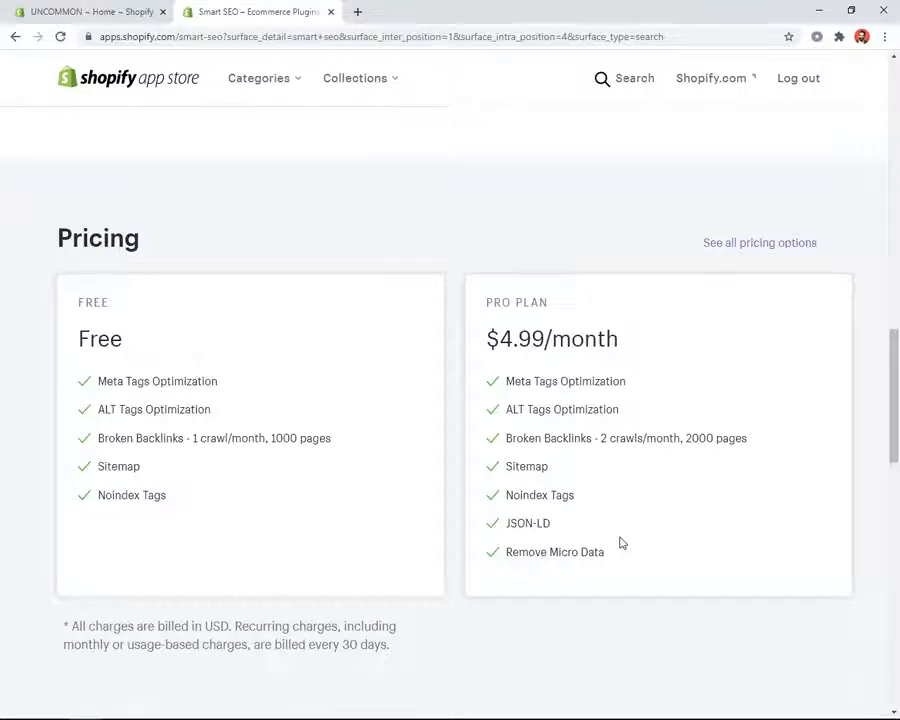
scroll(620, 543, up, 1)
scroll(620, 536, up, 15)
scroll(619, 528, up, 5)
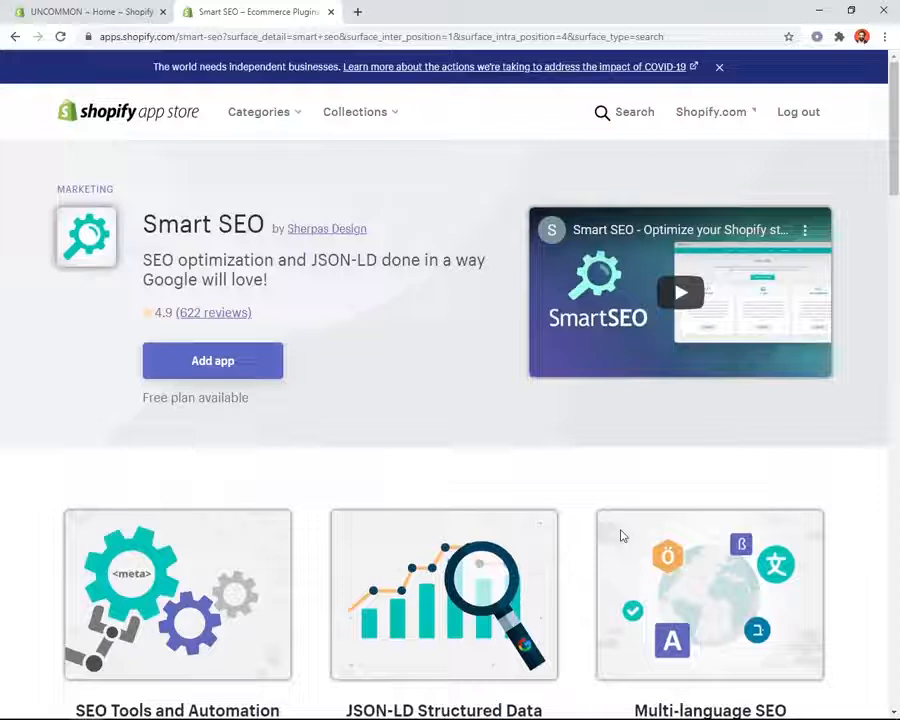
Step: Install the Smart SEO app on the store and choose its Free plan
click(229, 372)
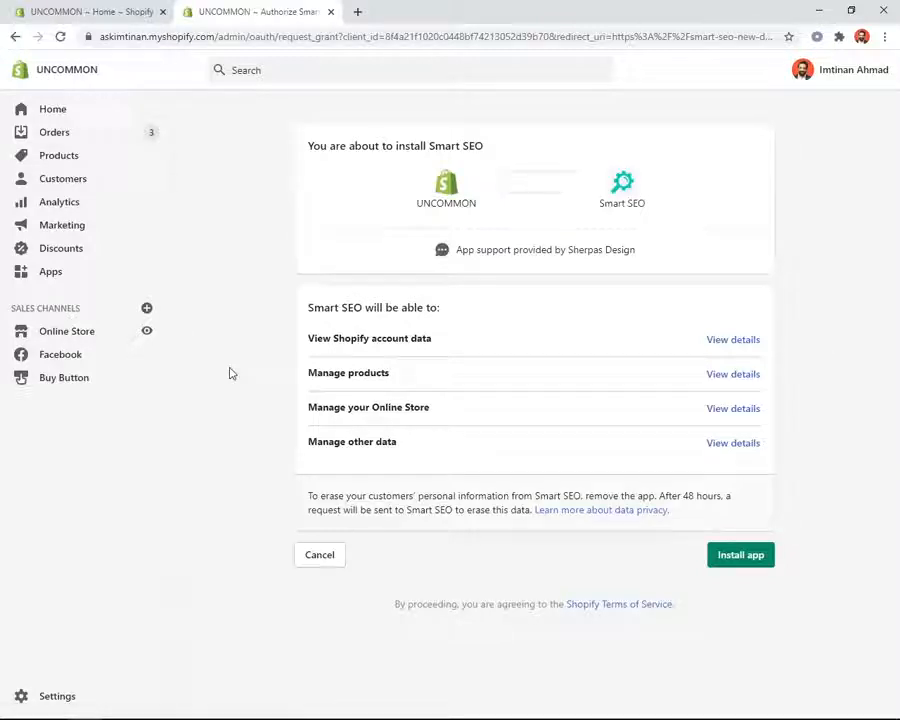
click(744, 563)
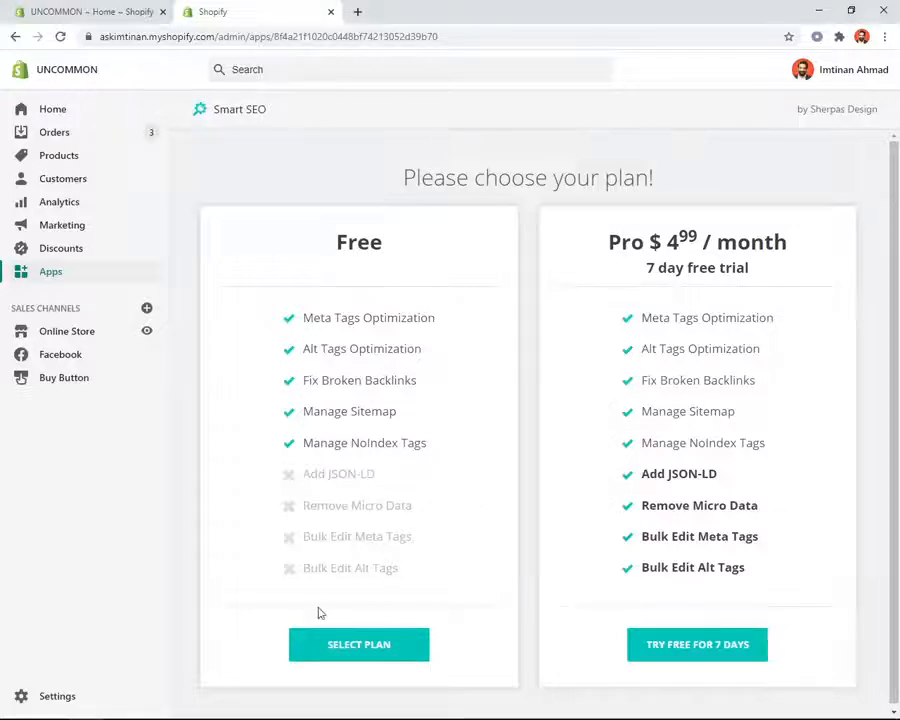
click(381, 657)
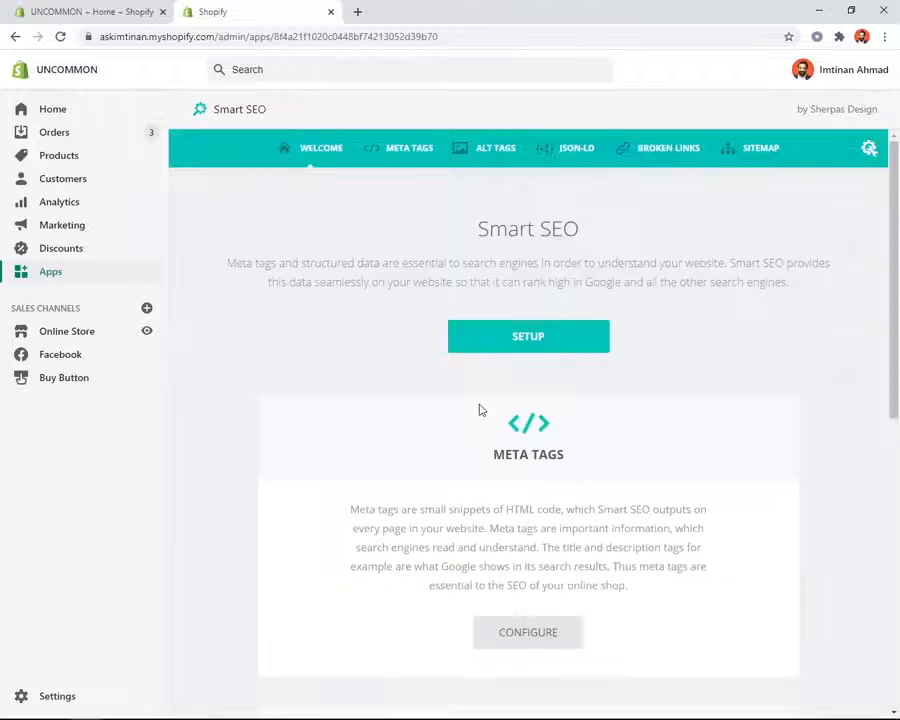
Step: Run the Smart SEO setup to integrate the app with the store
click(508, 336)
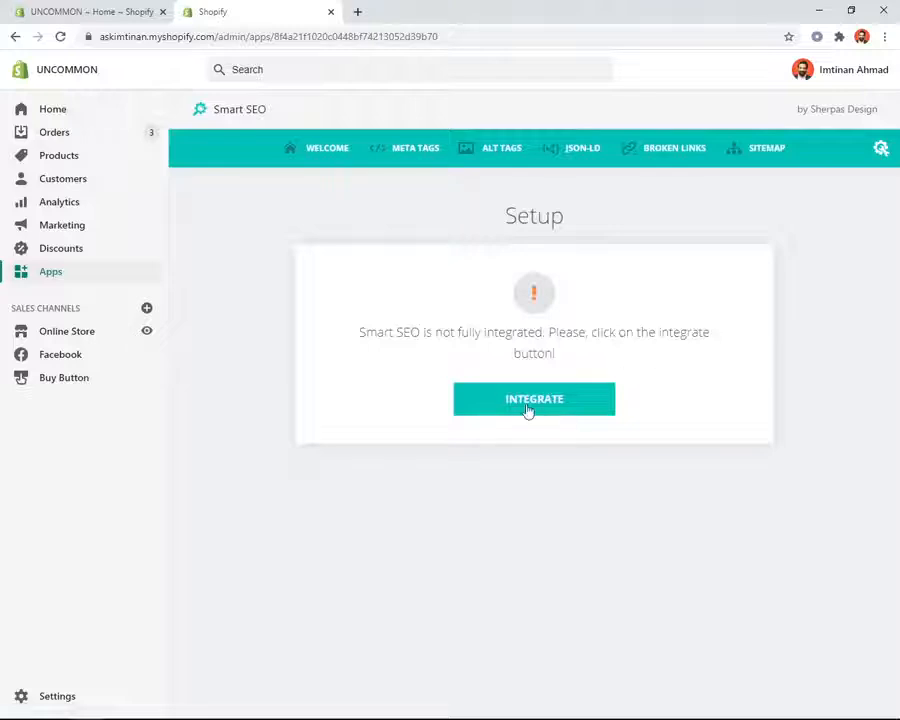
click(528, 405)
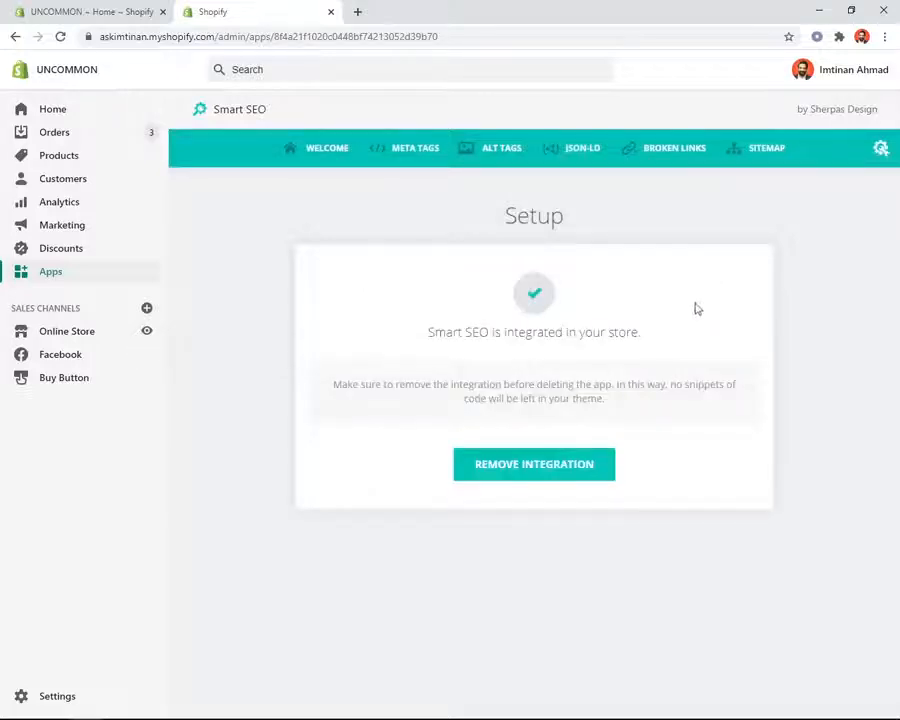
Step: Examine the SEO scores of the products in the Smart SEO meta tags list
click(410, 152)
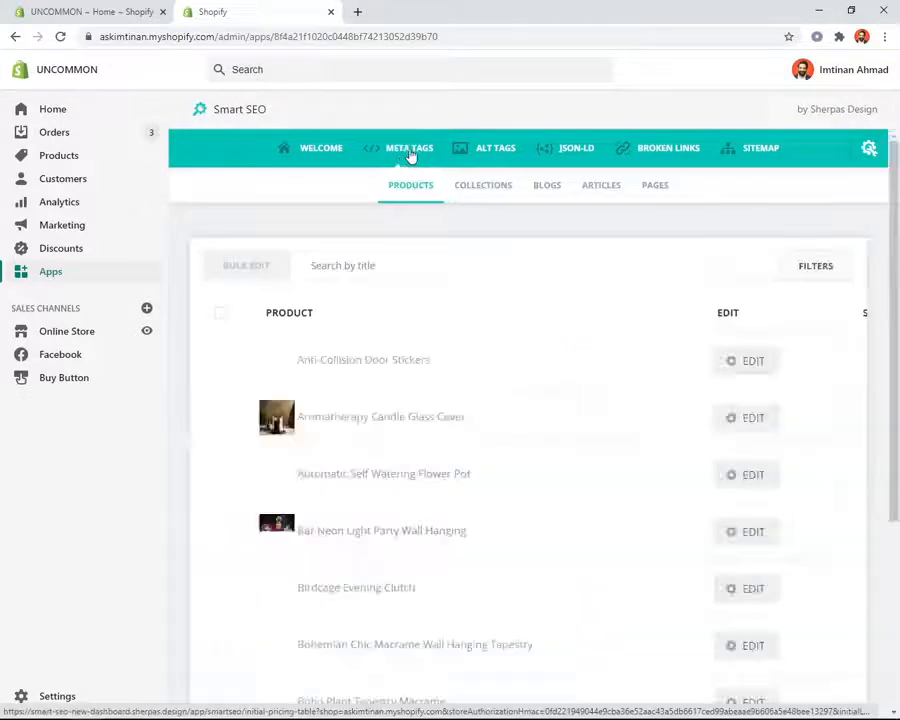
scroll(411, 406, down, 3)
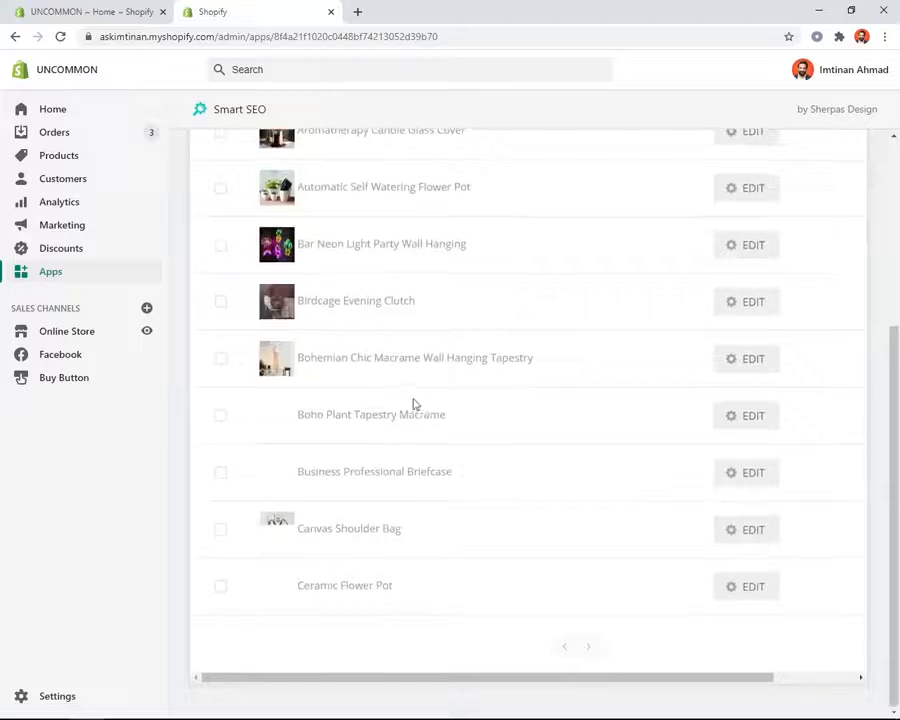
scroll(442, 410, up, 3)
scroll(598, 668, down, 3)
drag(600, 684, 802, 685)
scroll(840, 540, up, 5)
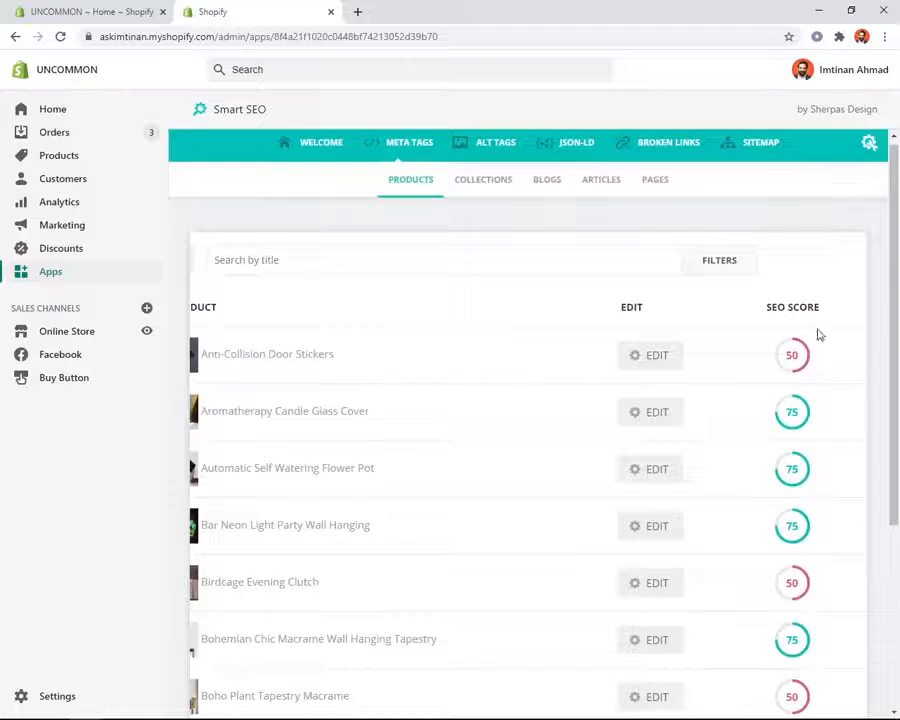
drag(767, 307, 843, 316)
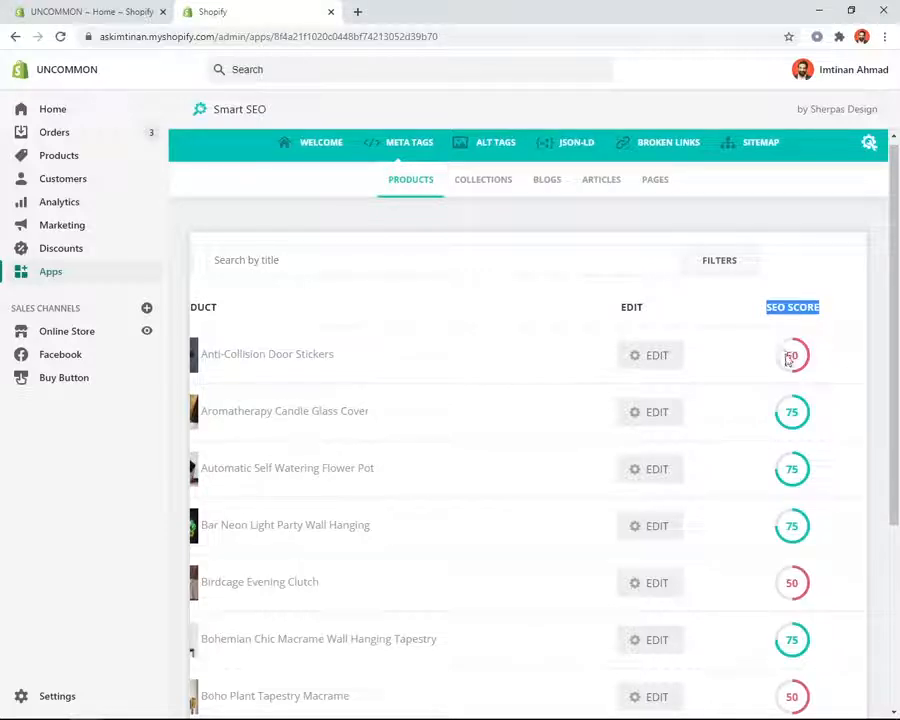
scroll(792, 418, down, 3)
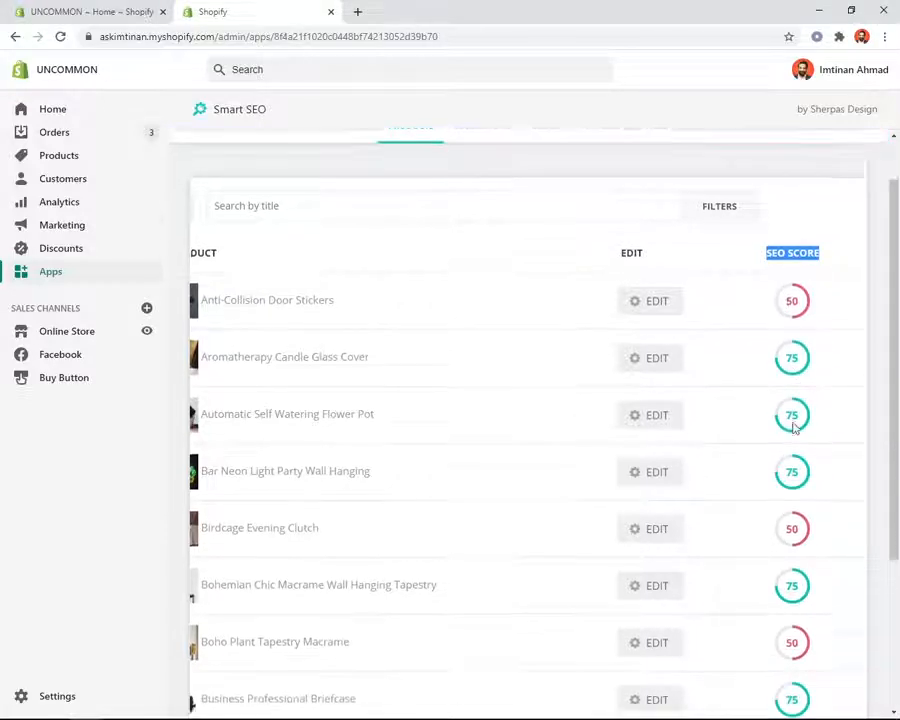
scroll(795, 290, down, 1)
scroll(760, 448, up, 3)
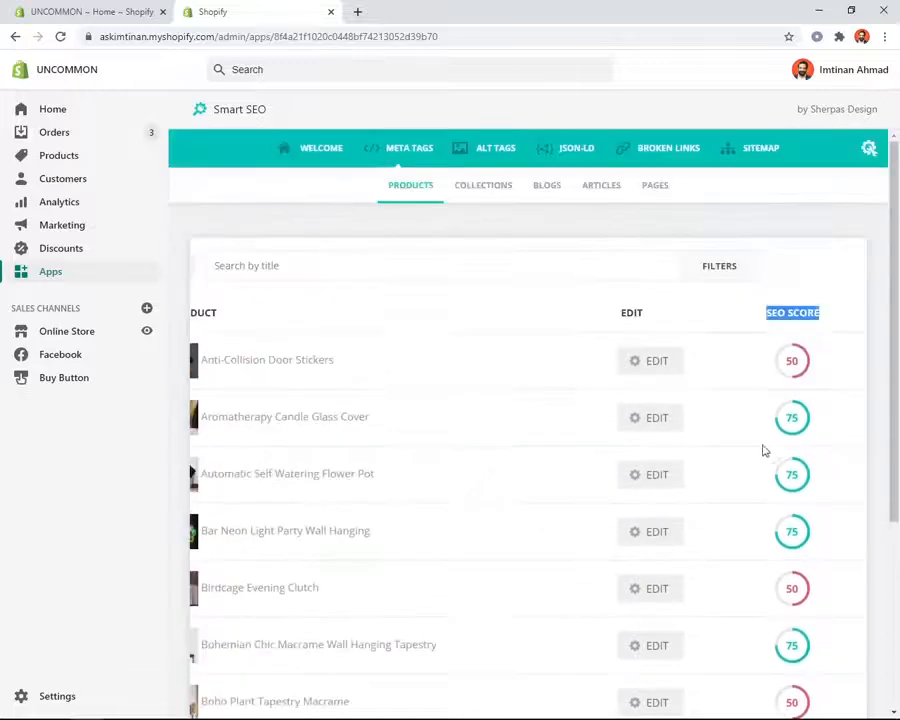
scroll(790, 420, down, 3)
scroll(808, 554, up, 3)
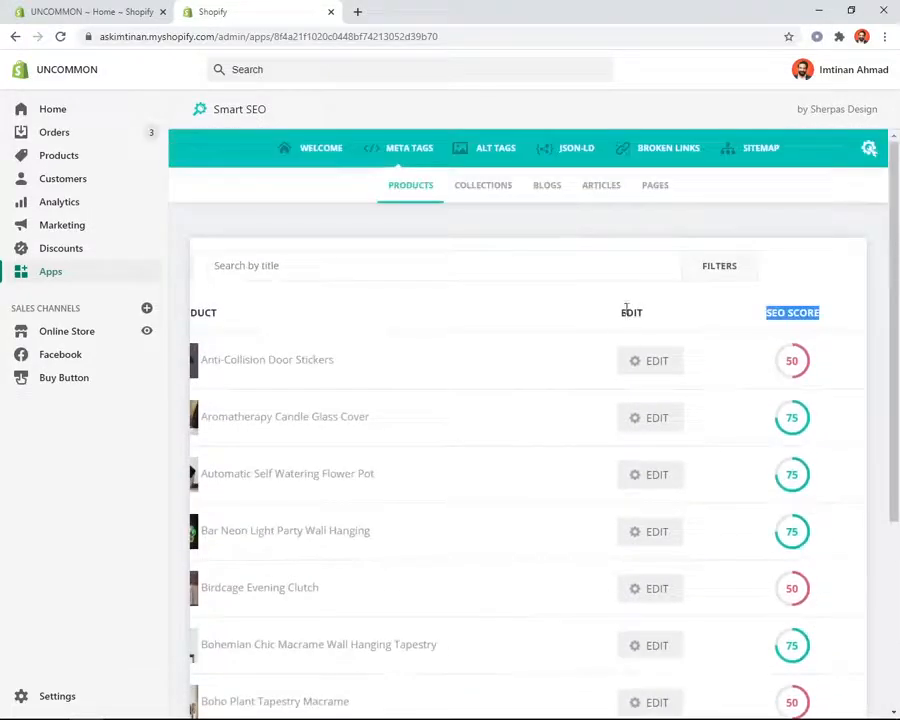
Step: Check the Anti-Collision Door Stickers meta title and description against the length recommendations, and save the product's meta tags
click(654, 366)
scroll(472, 372, down, 1)
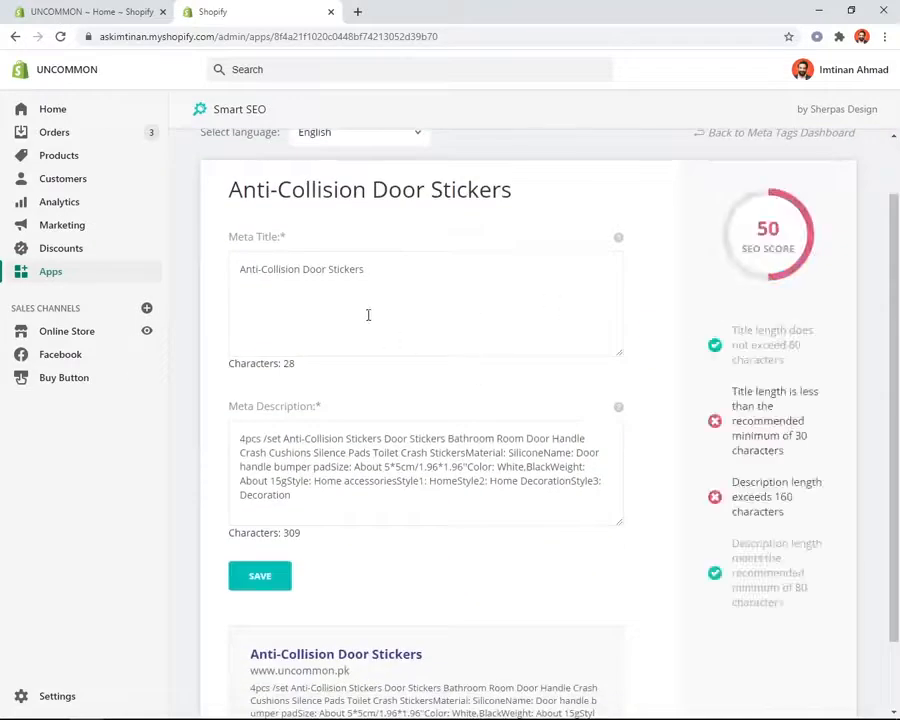
scroll(376, 320, down, 1)
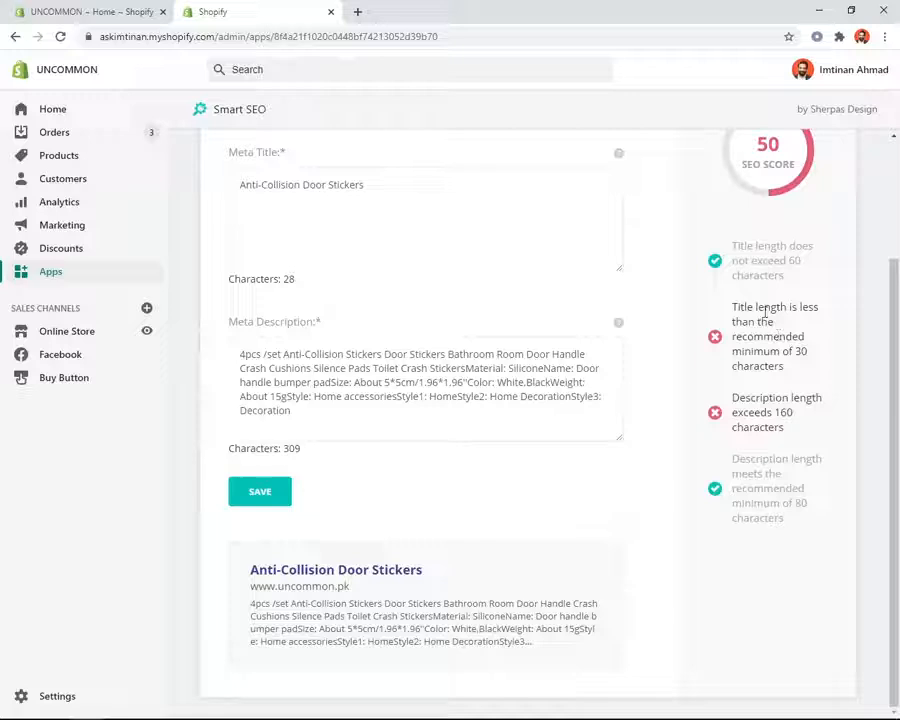
drag(733, 307, 808, 369)
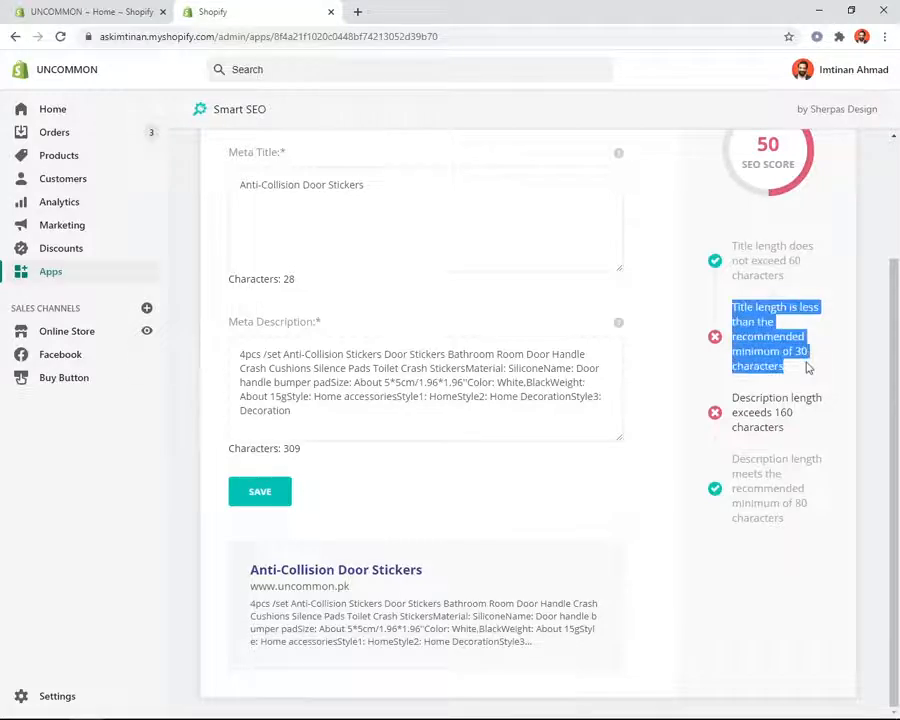
scroll(596, 347, up, 2)
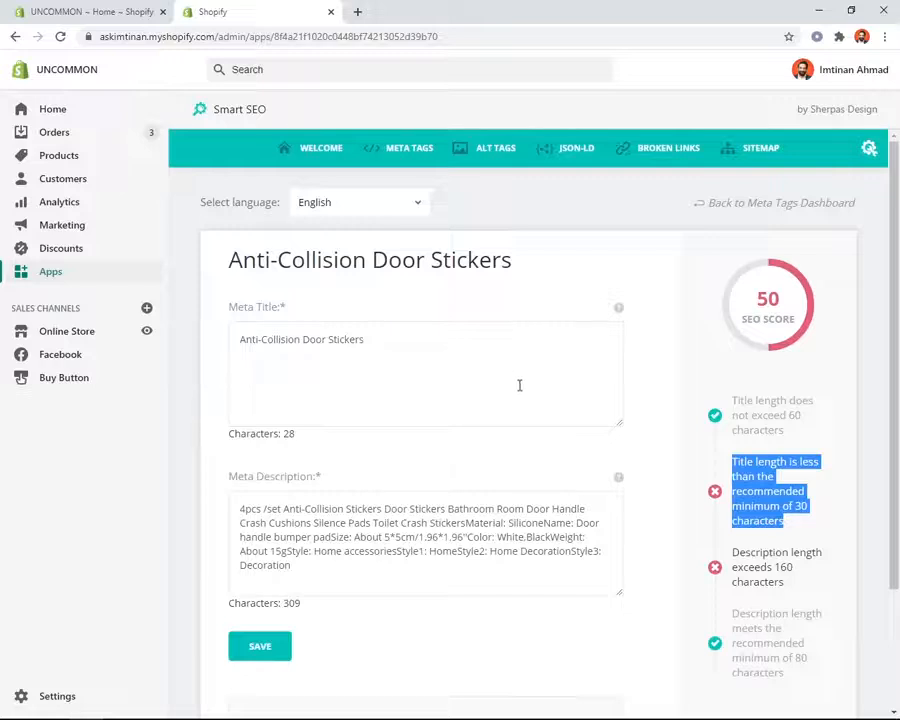
scroll(519, 385, down, 2)
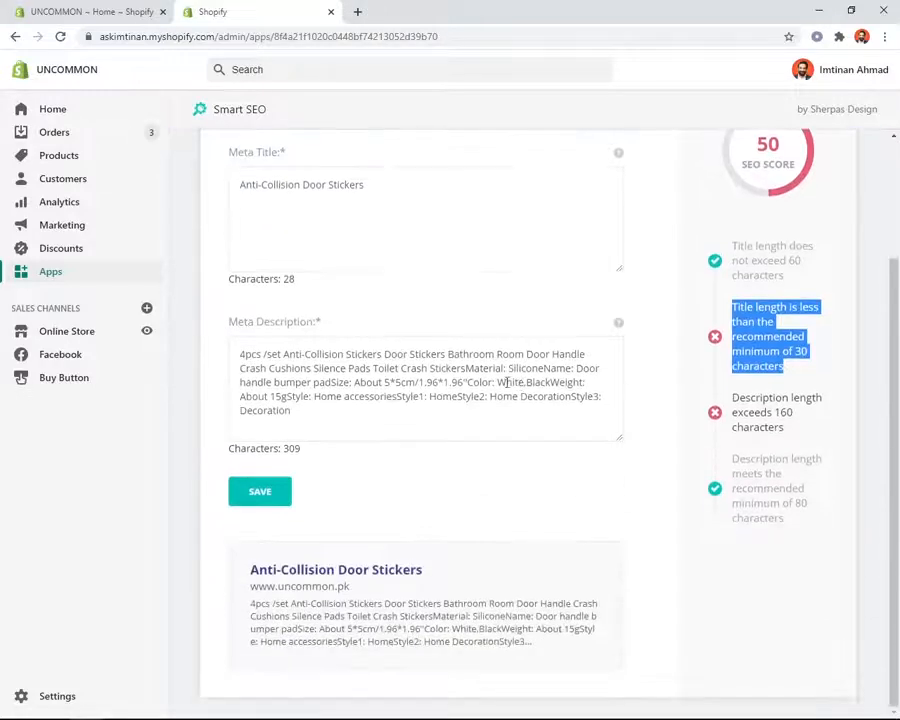
click(319, 405)
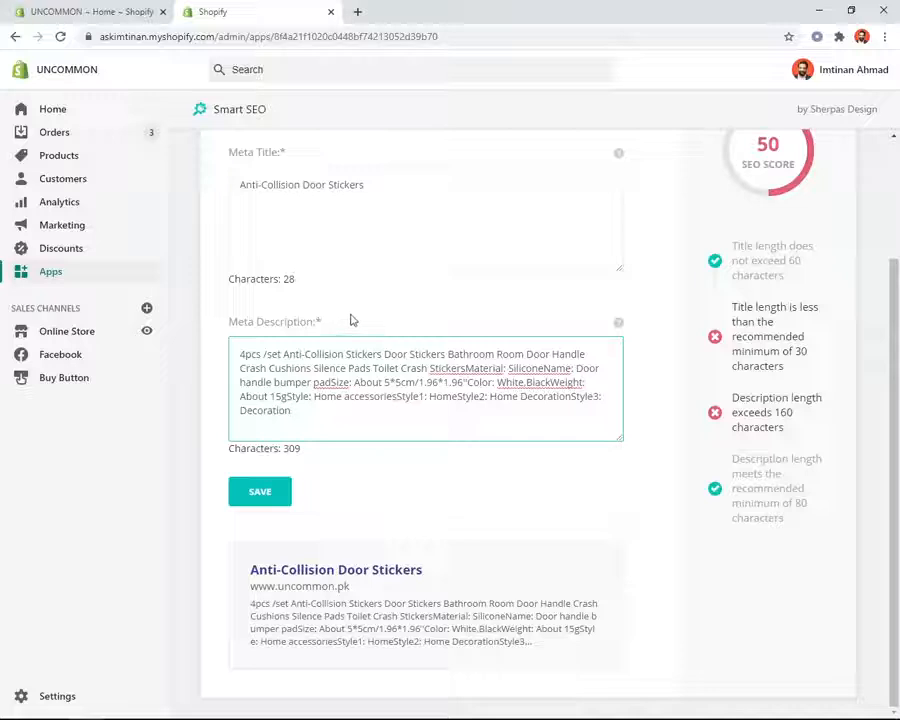
click(258, 491)
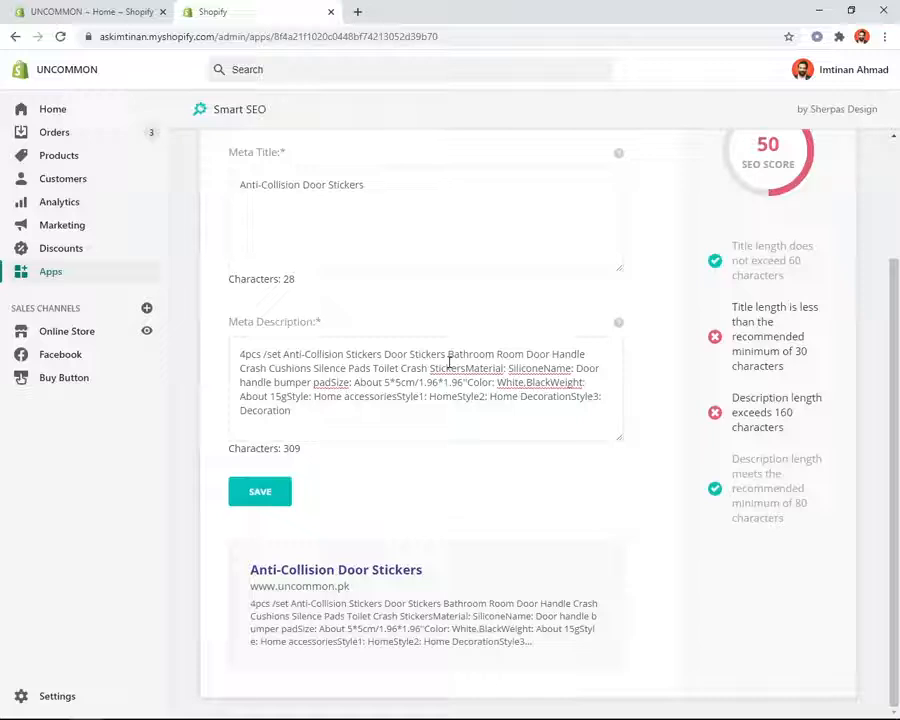
Step: Look through the meta tags lists for products, collections with their SEO scores, and blogs
scroll(403, 332, up, 3)
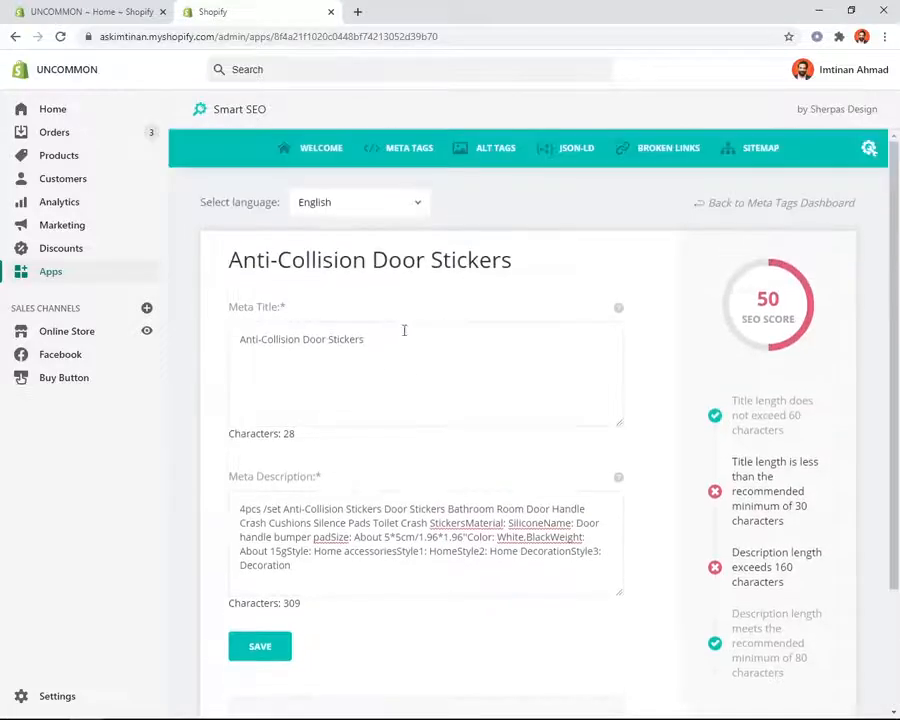
click(408, 157)
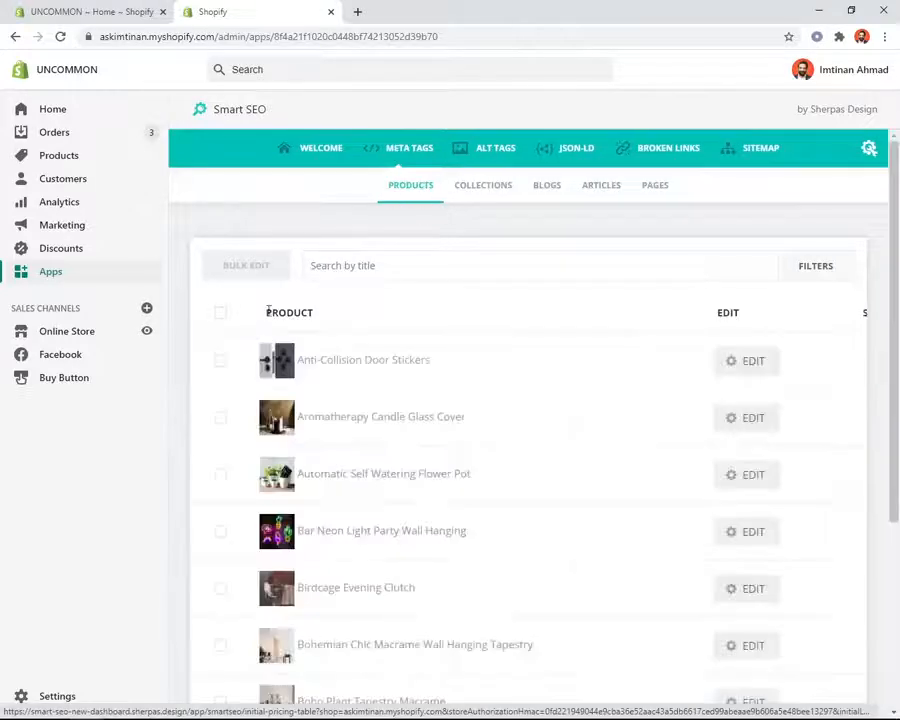
scroll(472, 492, down, 2)
scroll(485, 455, up, 2)
click(467, 195)
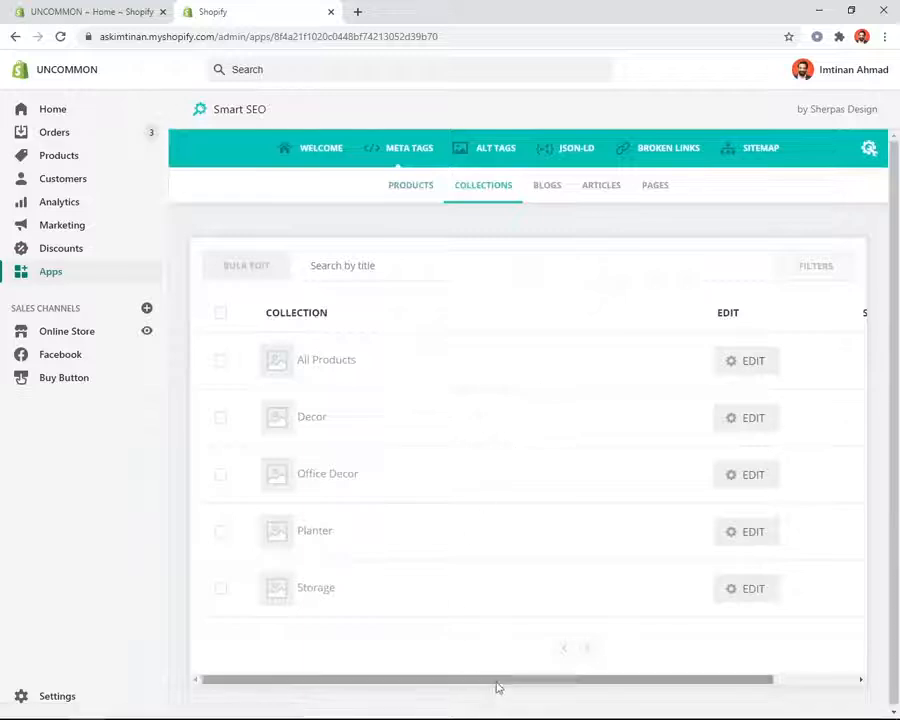
drag(496, 682, 747, 679)
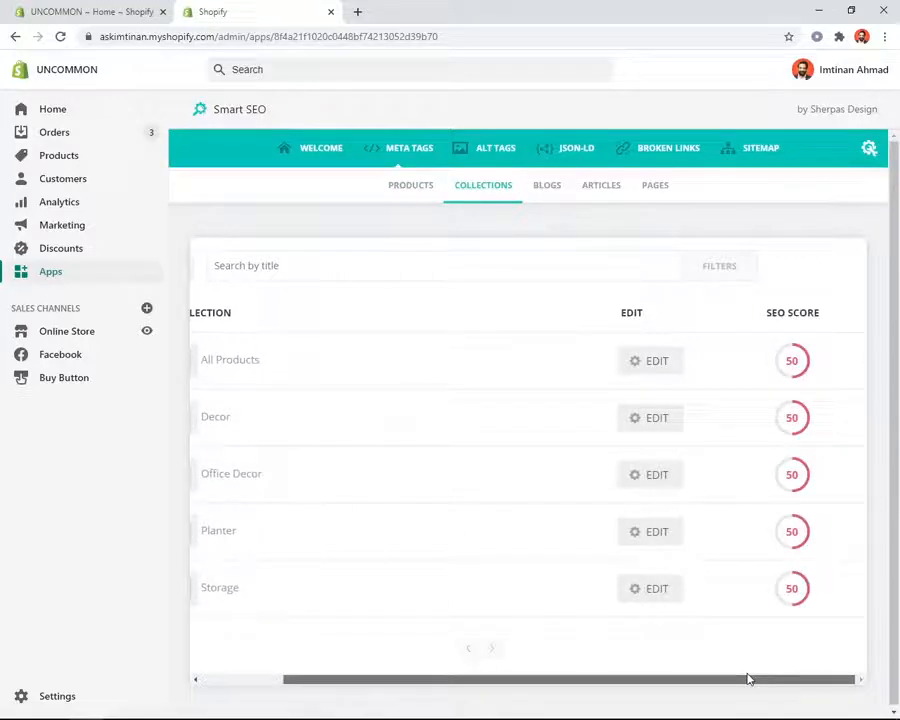
drag(748, 679, 480, 671)
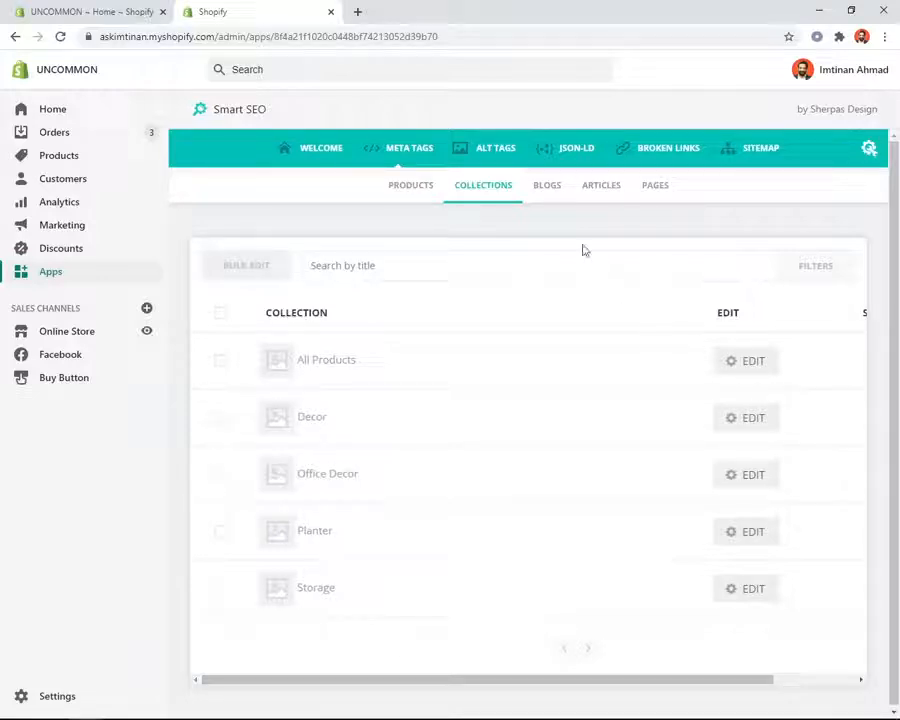
click(556, 190)
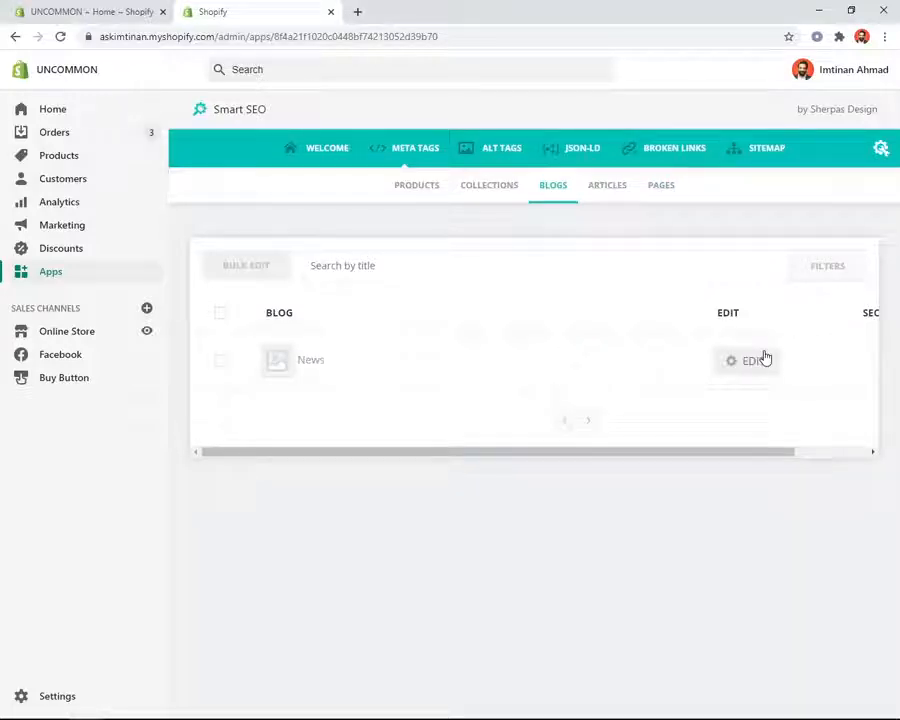
Step: Examine the alt tags of the product images across the product list
click(514, 160)
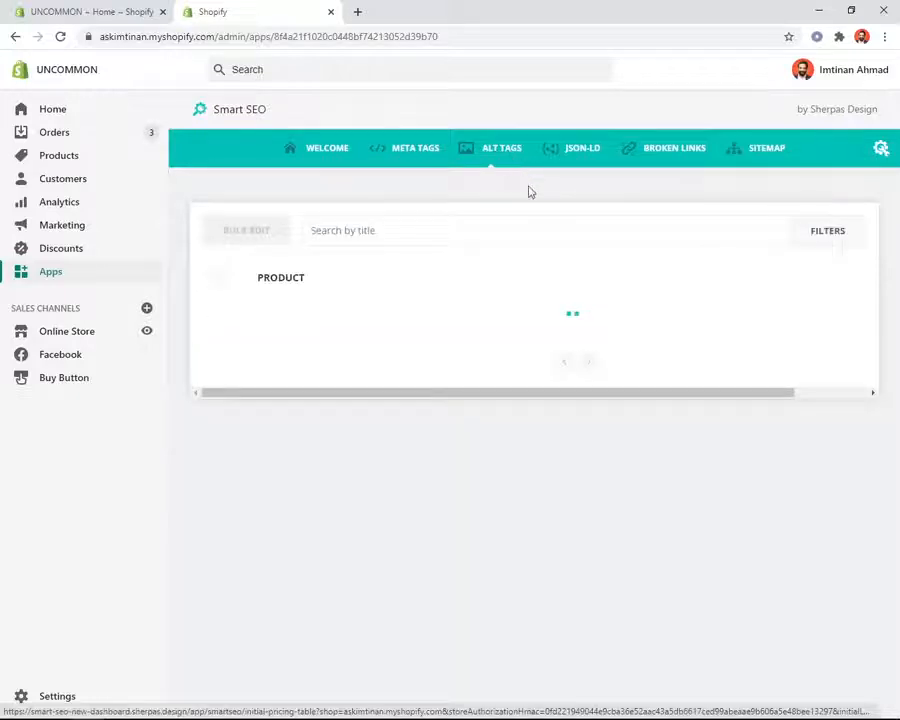
scroll(448, 463, down, 15)
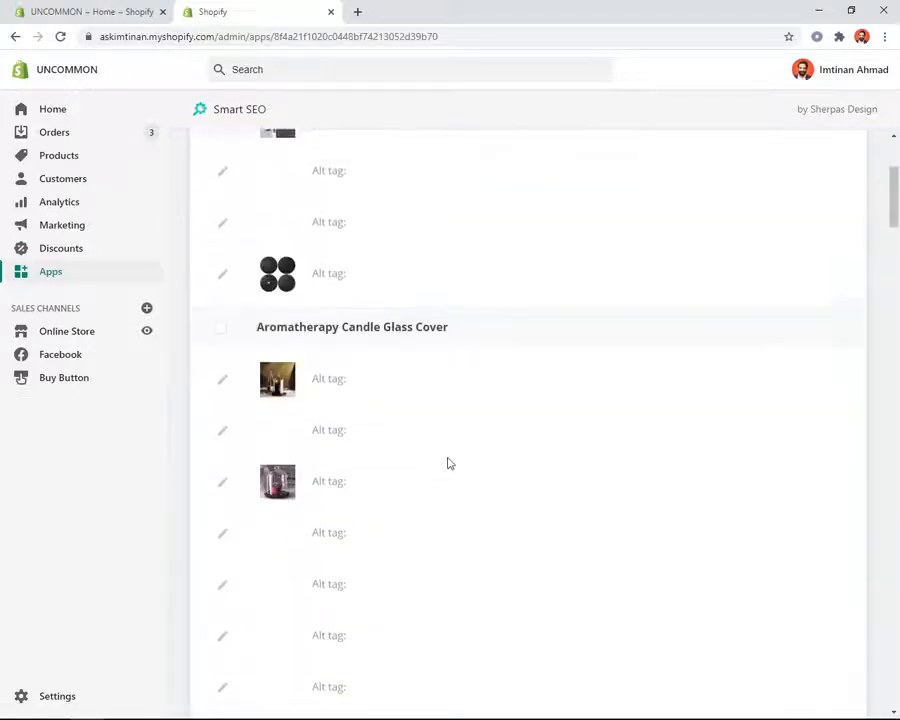
scroll(448, 463, down, 4)
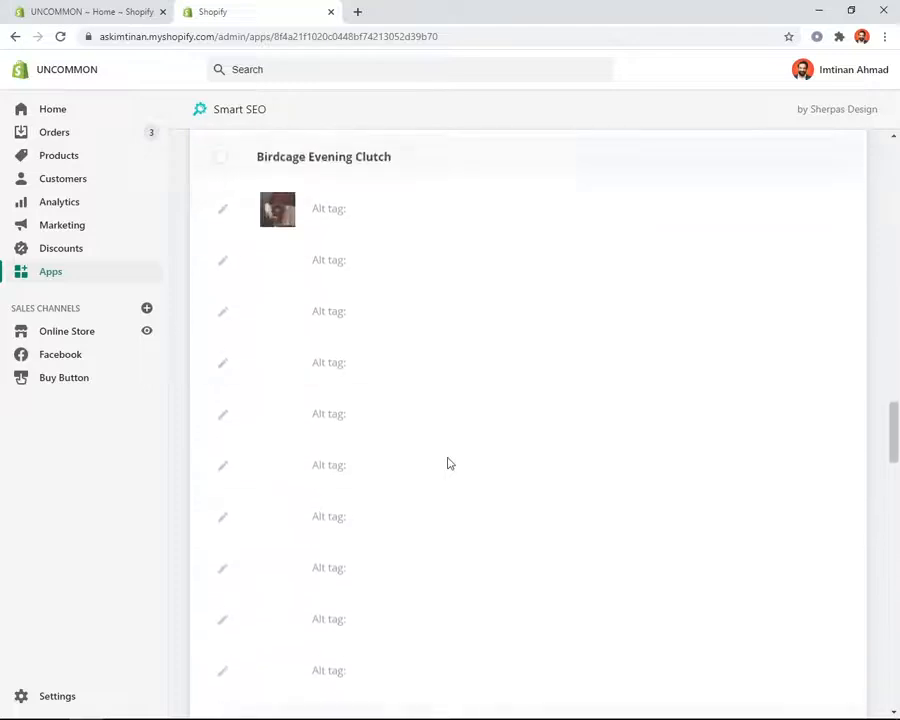
scroll(450, 463, up, 10)
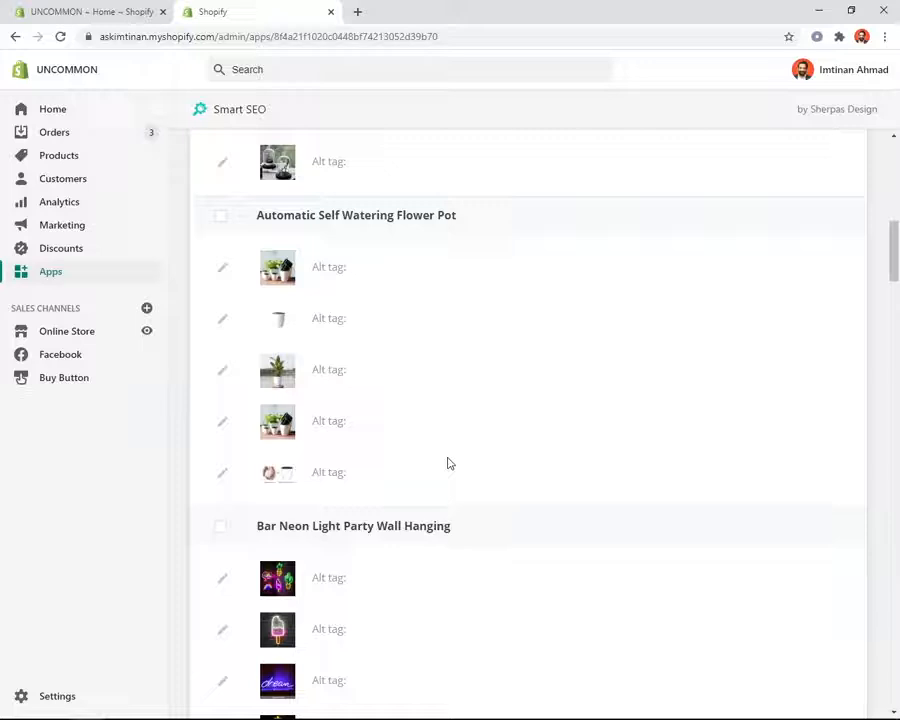
Step: Set the alt tag of the first Anti-Collision Door Stickers image to "anti collision door stickers" and save it
scroll(448, 463, up, 8)
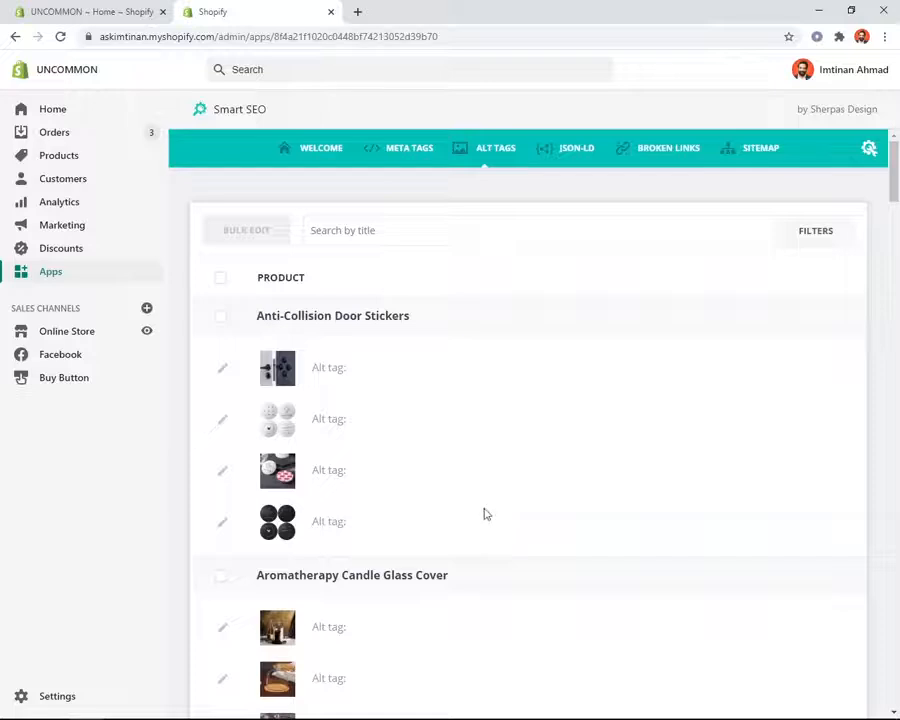
scroll(385, 347, down, 6)
scroll(358, 338, up, 6)
scroll(211, 248, down, 2)
scroll(220, 176, up, 2)
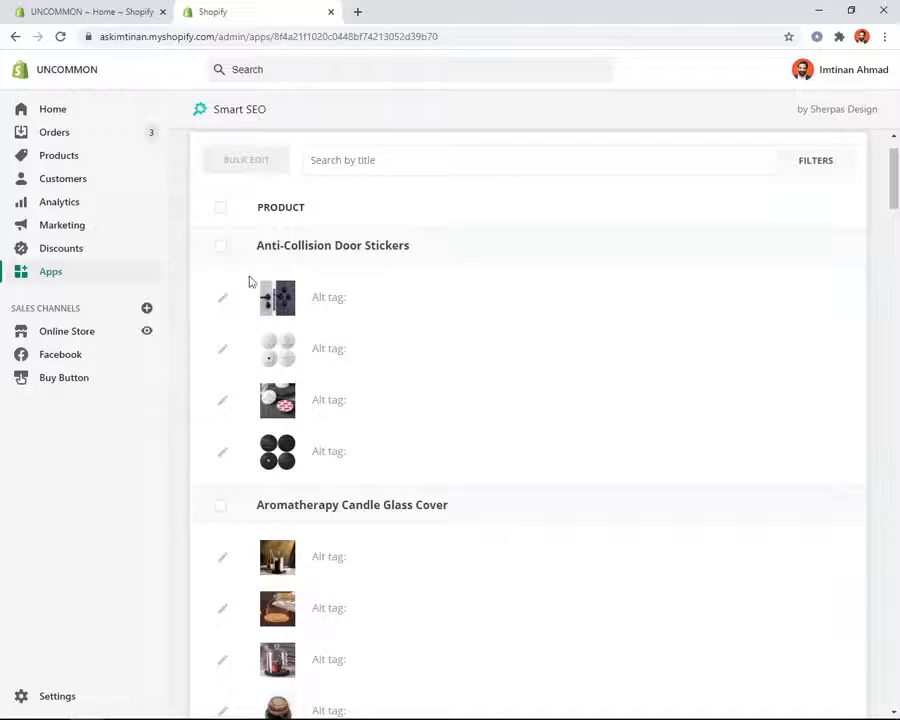
click(223, 307)
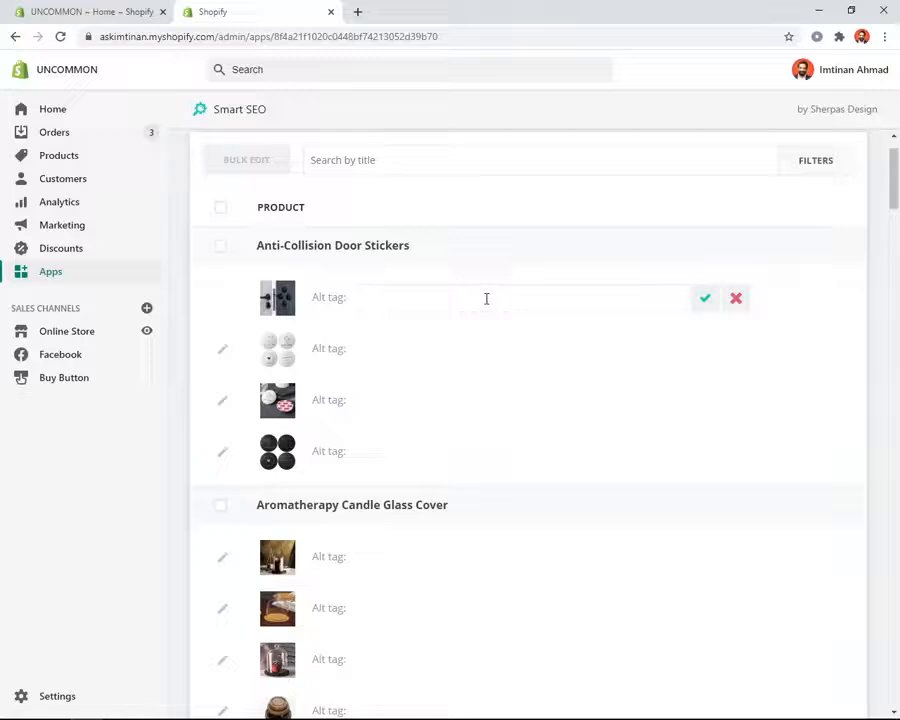
text(anti collision doo)
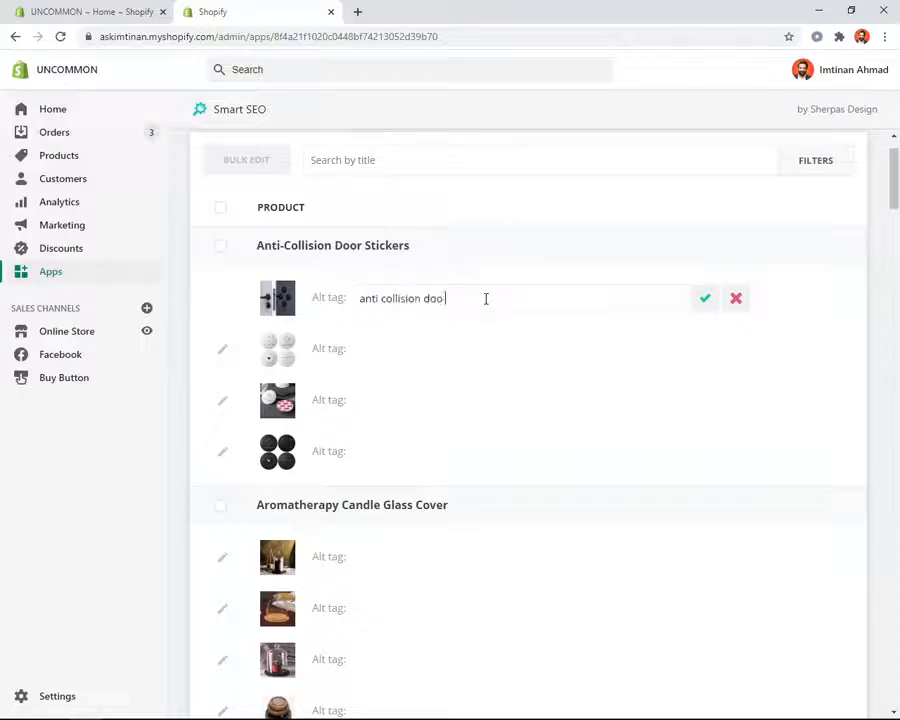
text(tickers)
click(704, 299)
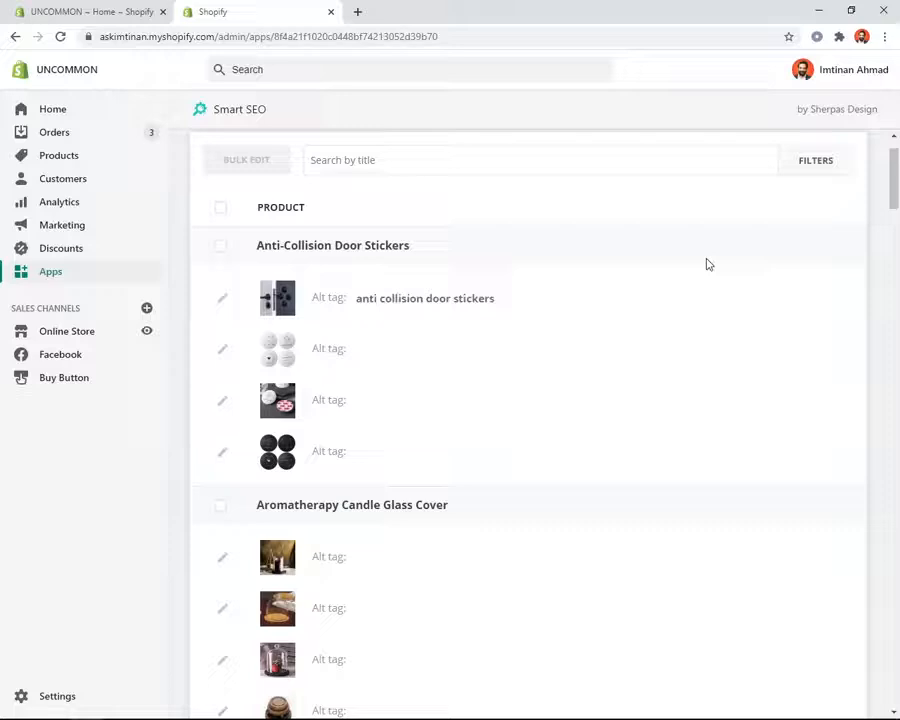
Step: Open the Smart SEO broken links overview with its on-site and 404 user hits sections
scroll(676, 292, up, 1)
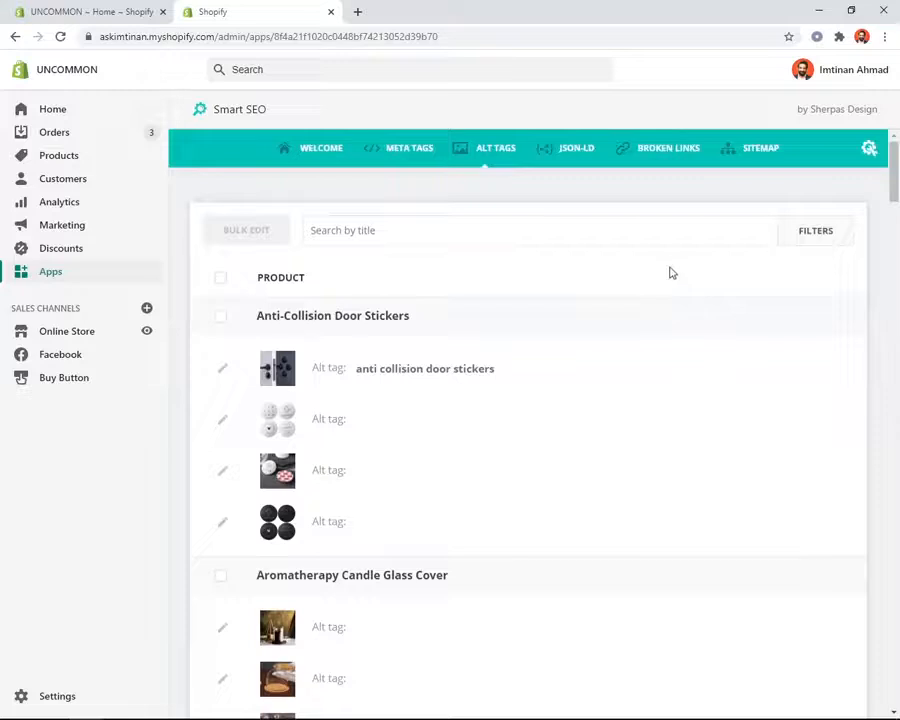
click(666, 163)
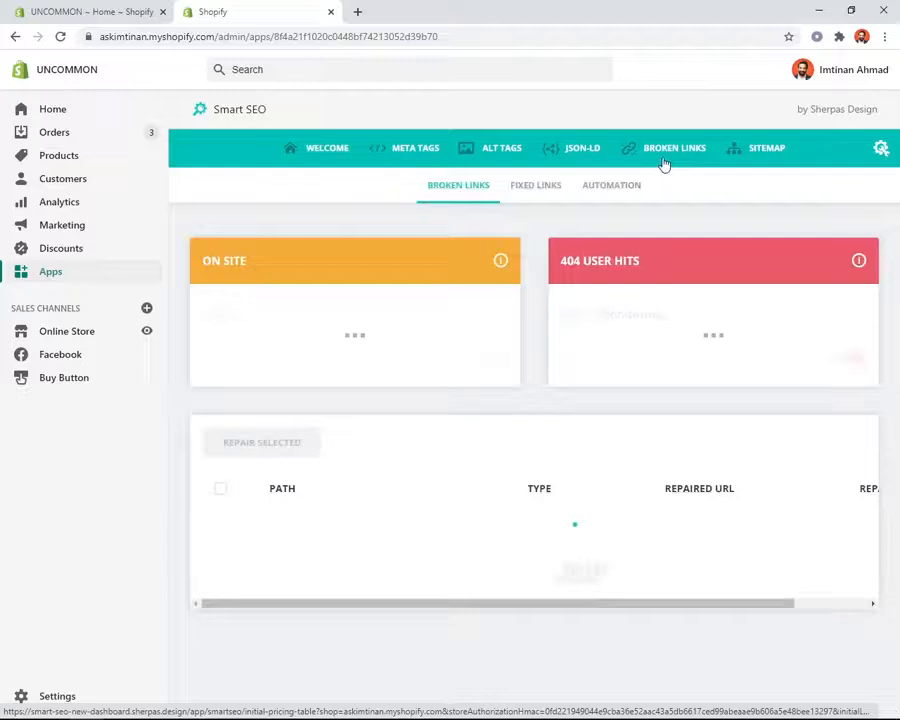